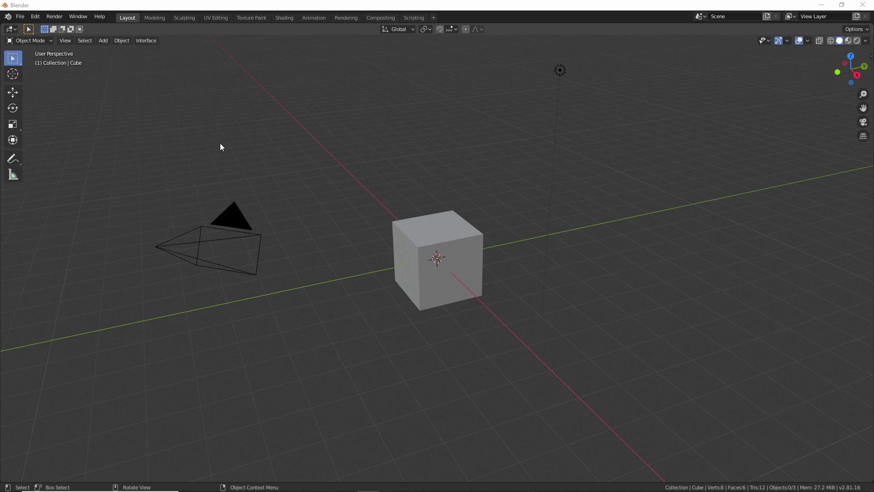
Try the add-on's Outliner and Properties splits, merging each back into the viewport.
click(146, 41)
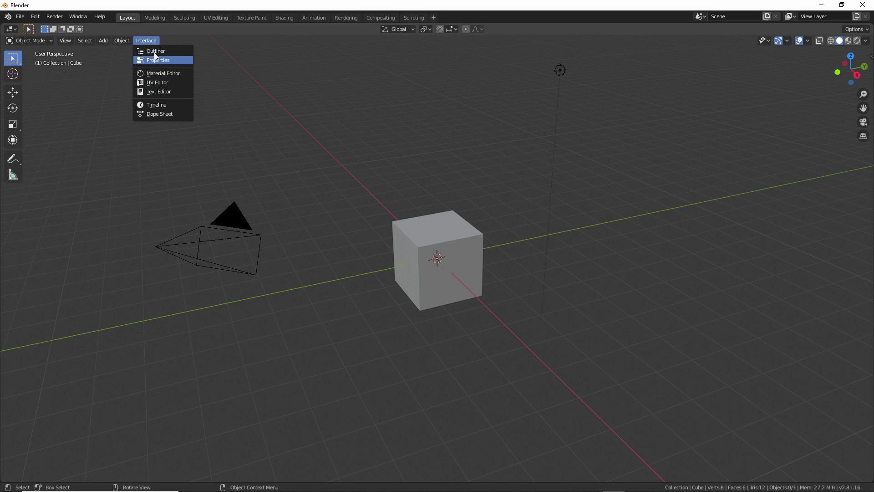
click(163, 51)
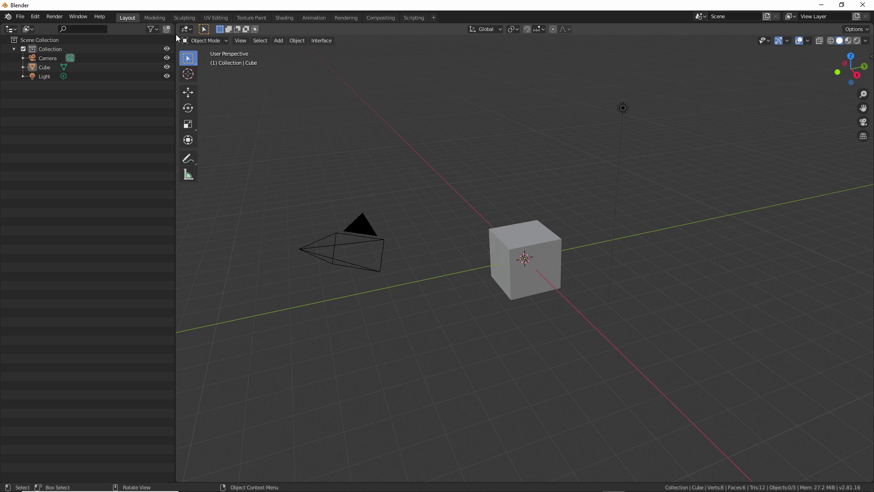
drag(174, 27, 160, 29)
click(155, 40)
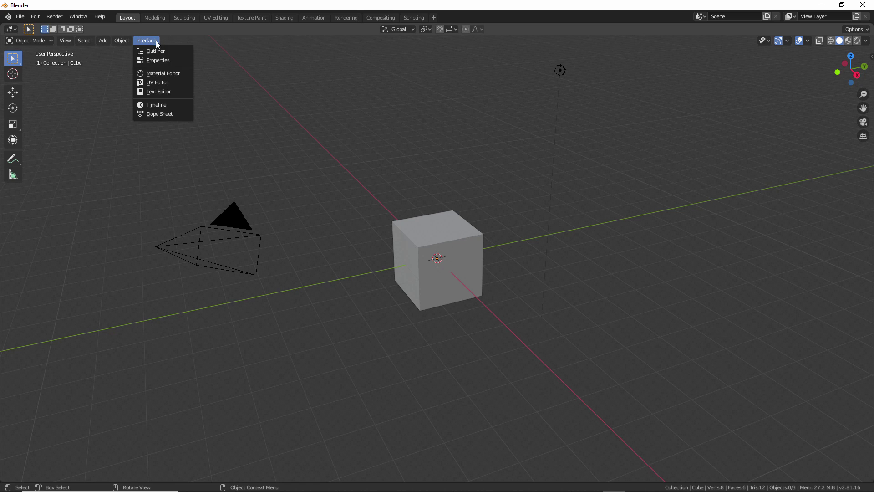
click(157, 58)
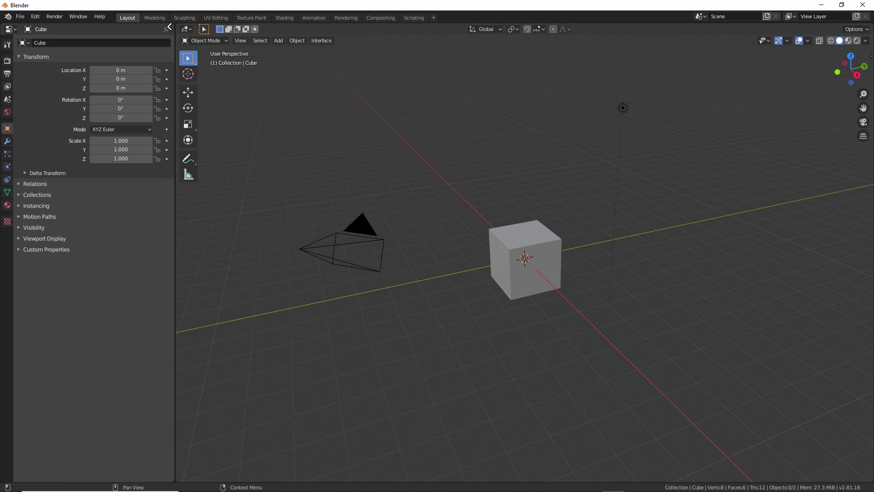
drag(174, 28, 172, 33)
Try the UV editor and Timeline splits, merging each back, then review the split choices.
click(150, 40)
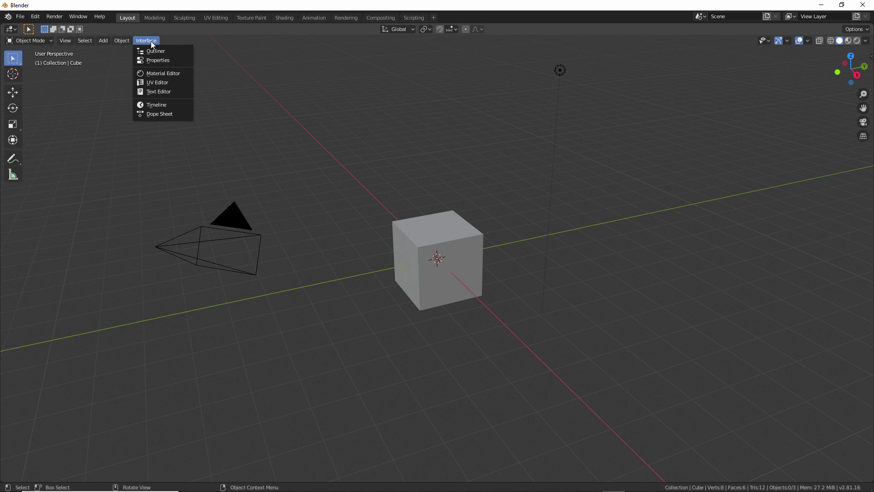
click(159, 82)
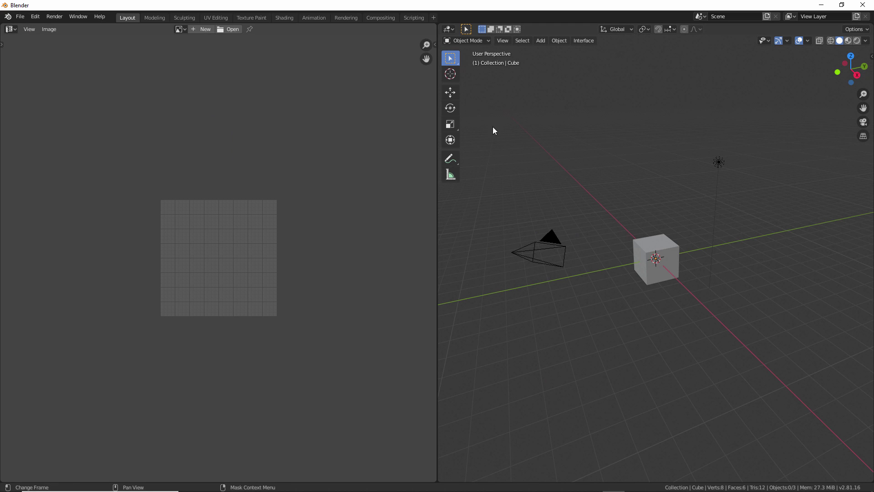
drag(438, 26, 317, 31)
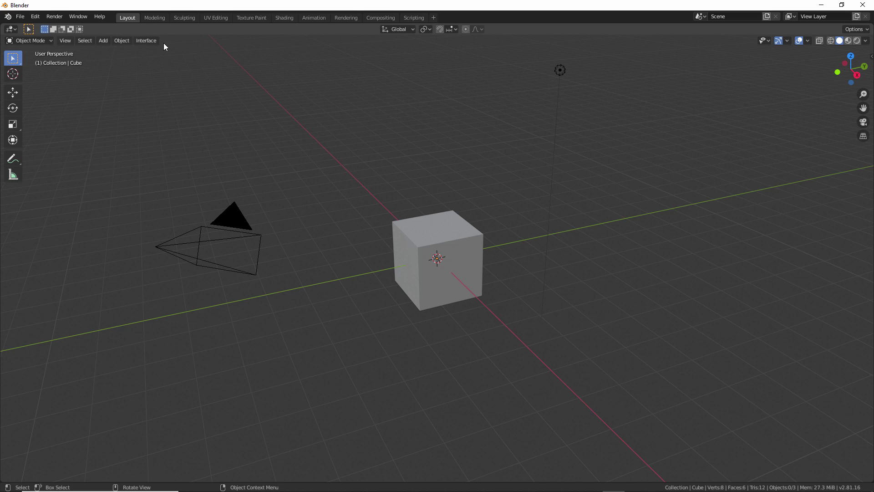
click(152, 41)
click(161, 106)
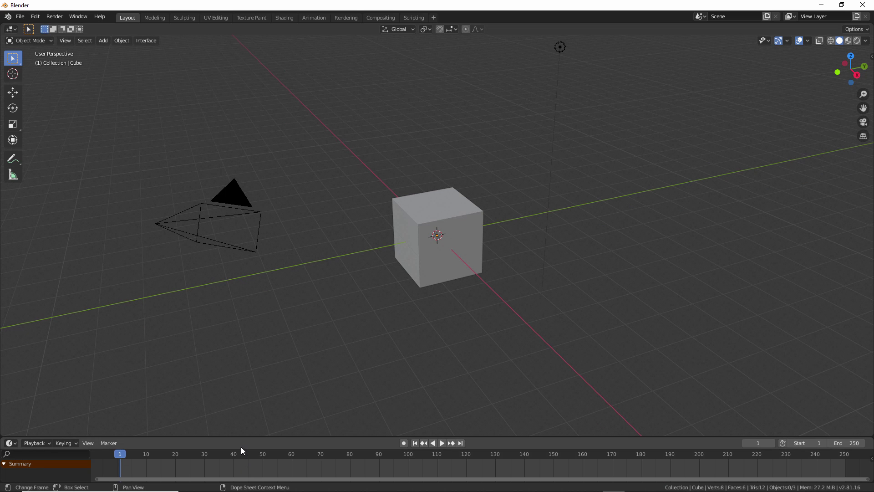
drag(3, 435, 18, 451)
click(146, 41)
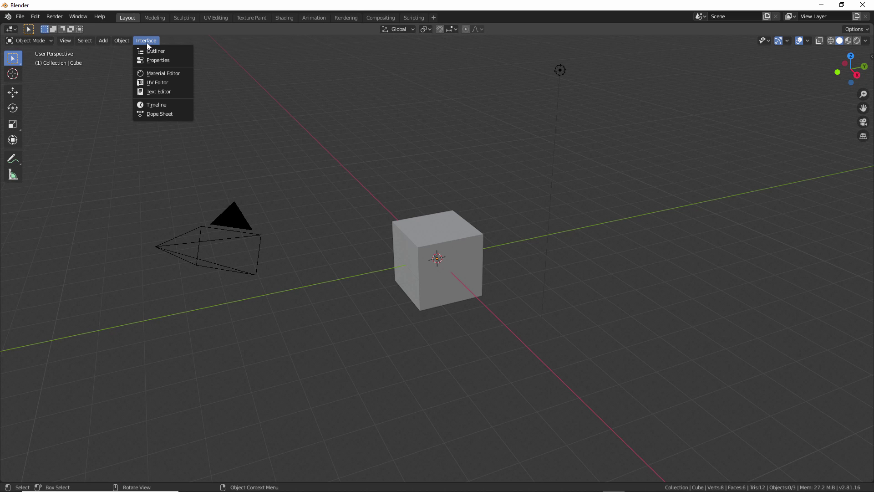
In Preferences > Add-ons, enable Interface Splitter's Use Custom Menu and add a menu item.
click(35, 17)
click(82, 143)
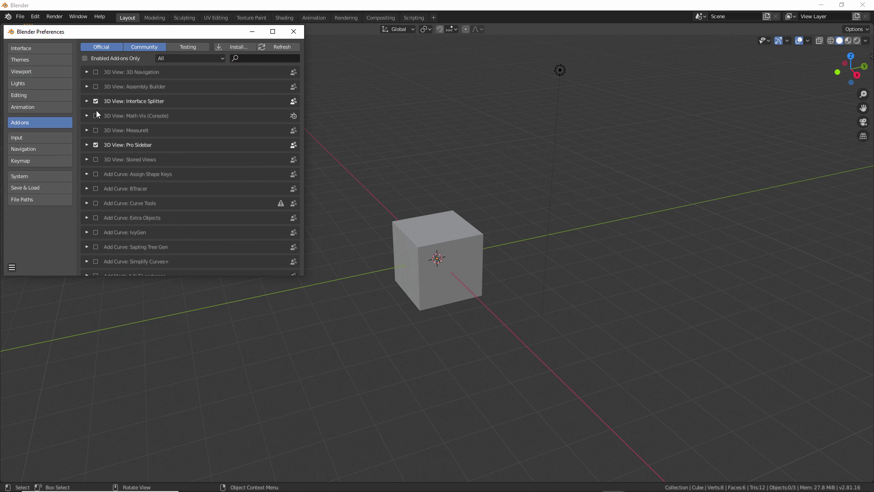
click(87, 101)
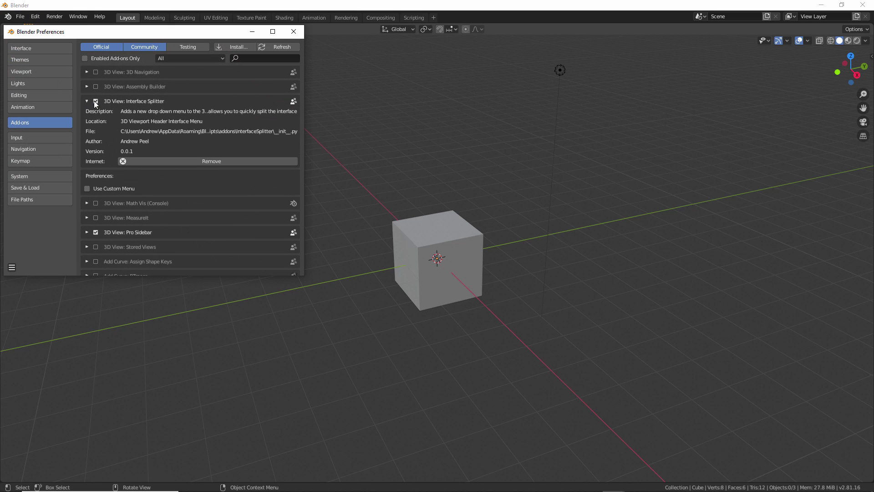
click(89, 187)
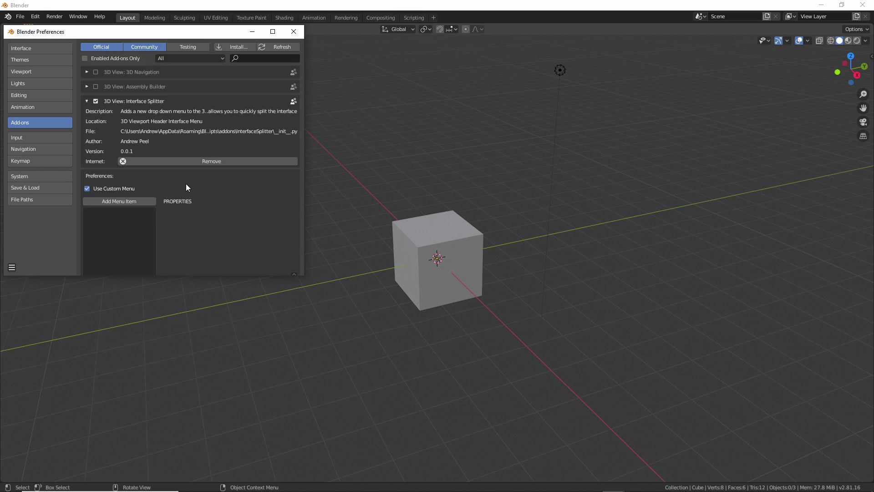
scroll(186, 184, down, 4)
click(130, 128)
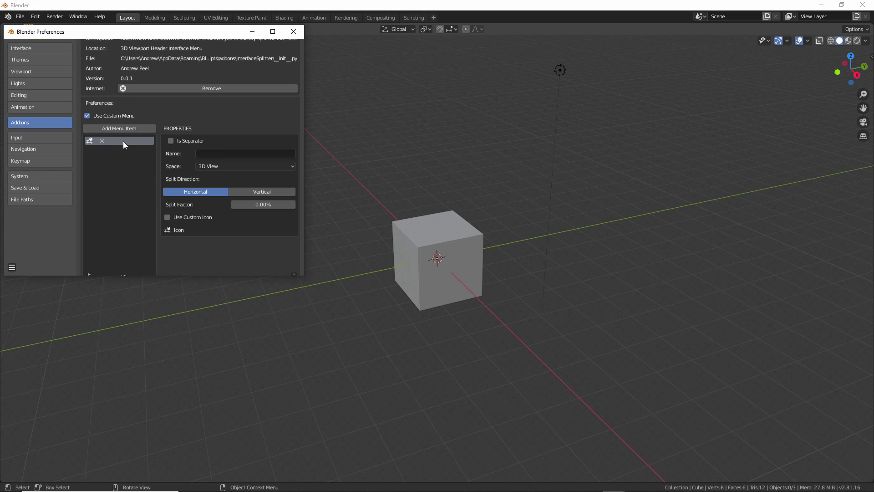
Name the new menu item UV and set its space to UV Editor.
click(210, 153)
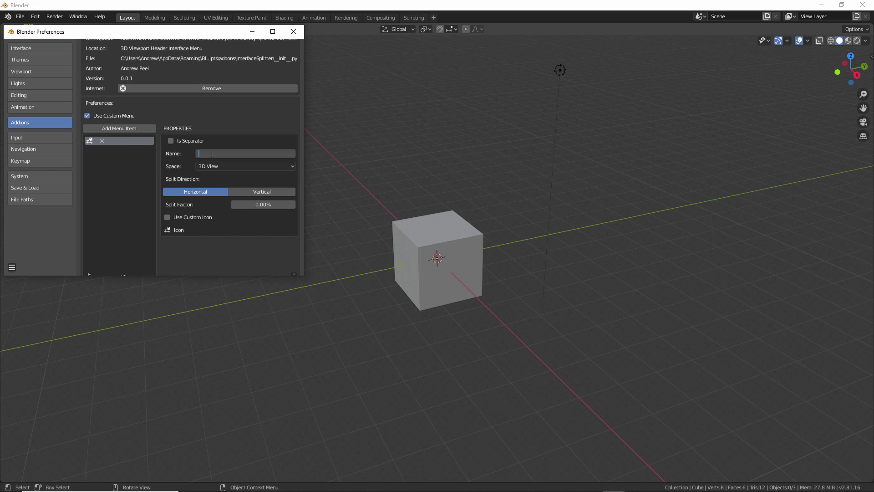
text(UV)
key(Return)
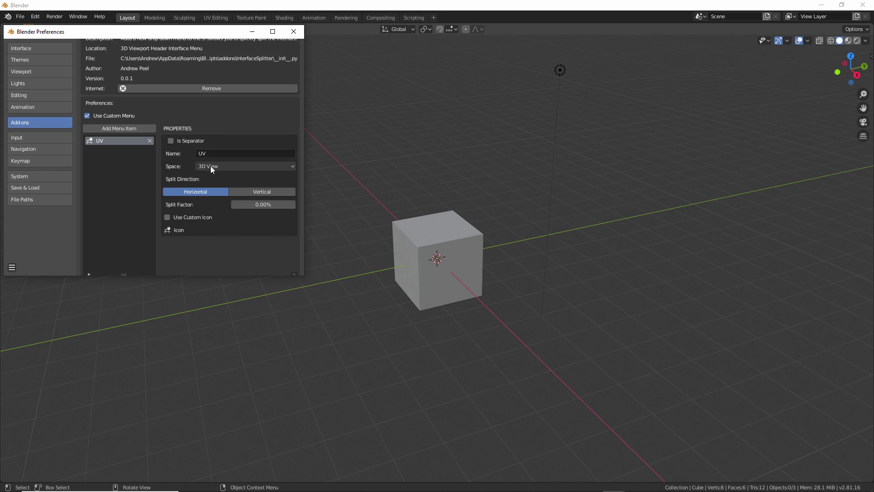
click(211, 165)
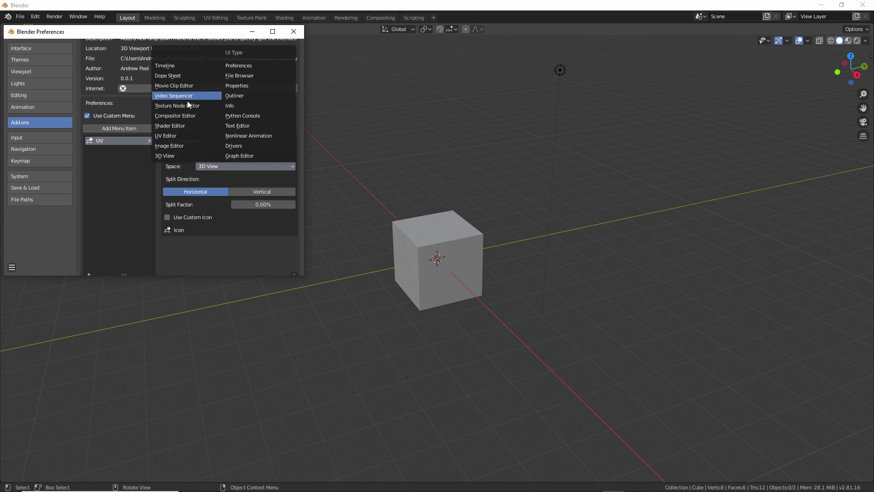
click(178, 135)
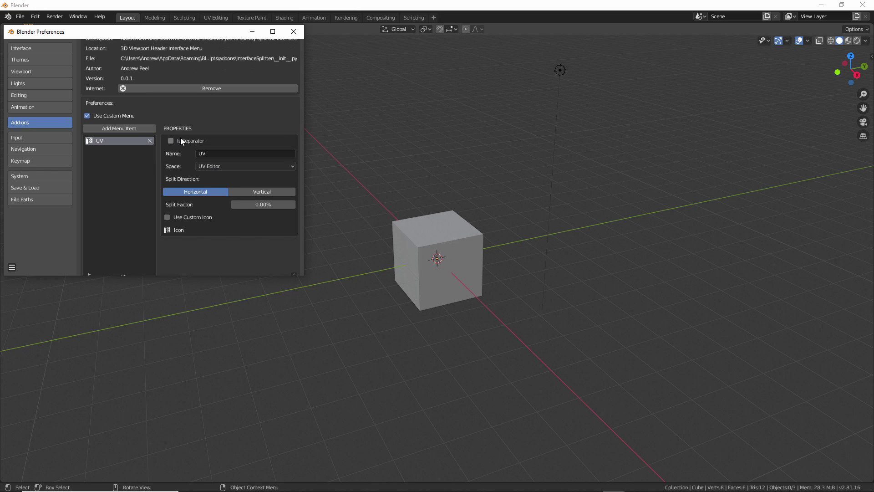
Give the item a Vertical split at factor 50 and enable Use Custom Icon.
click(253, 191)
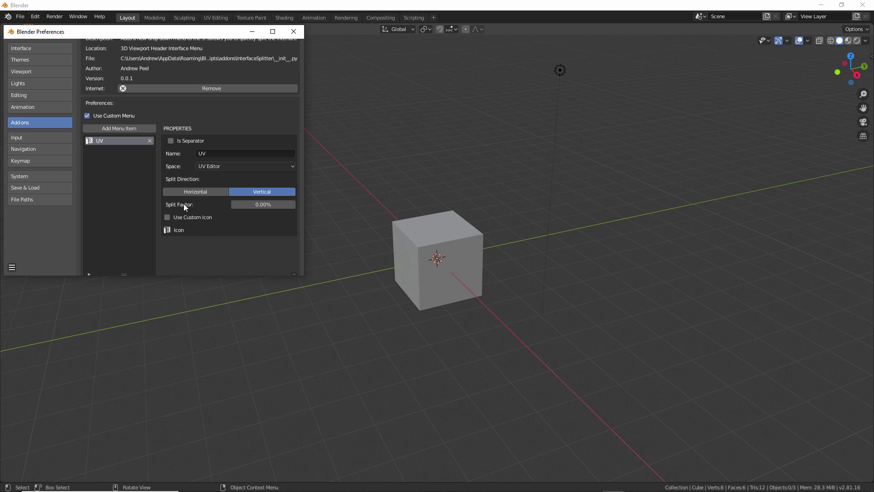
click(262, 204)
text(50)
key(Return)
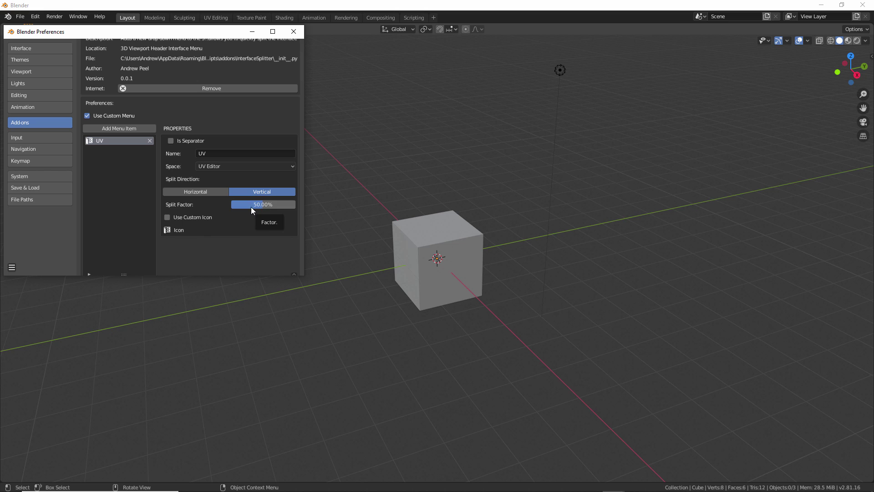
click(168, 218)
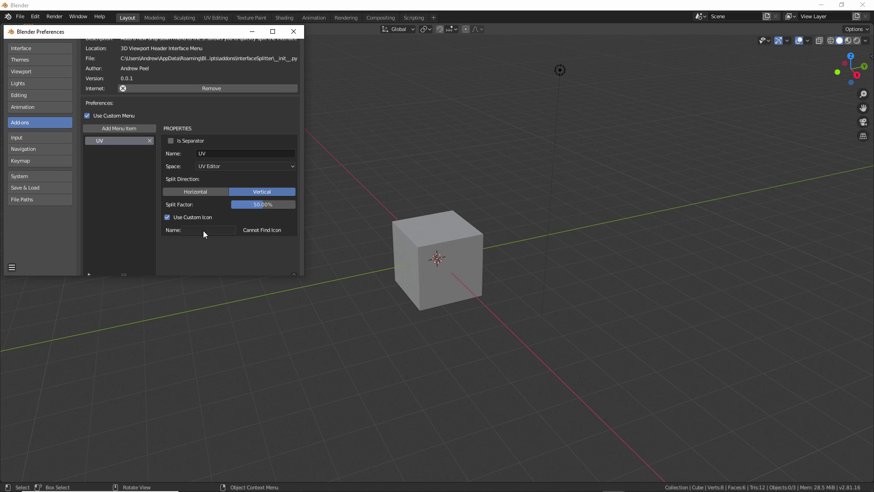
Expand the Icon Viewer add-on's details and launch the Icon Viewer browser.
scroll(199, 224, down, 10)
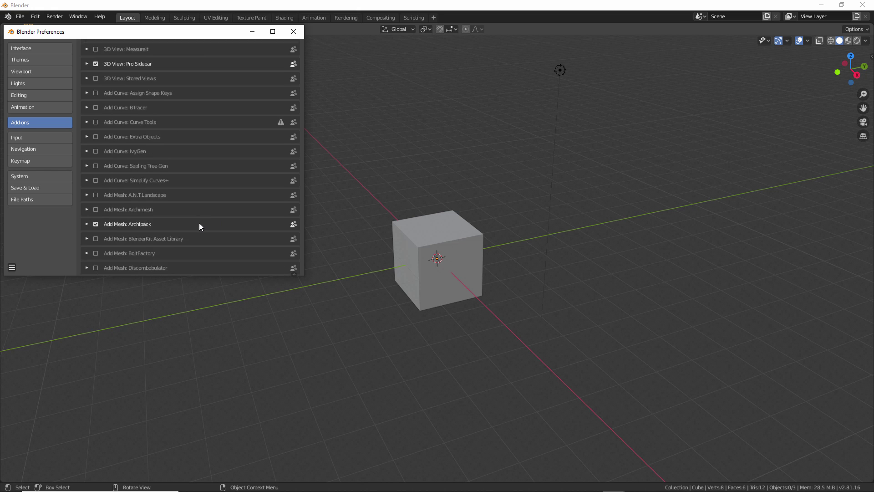
scroll(198, 222, down, 10)
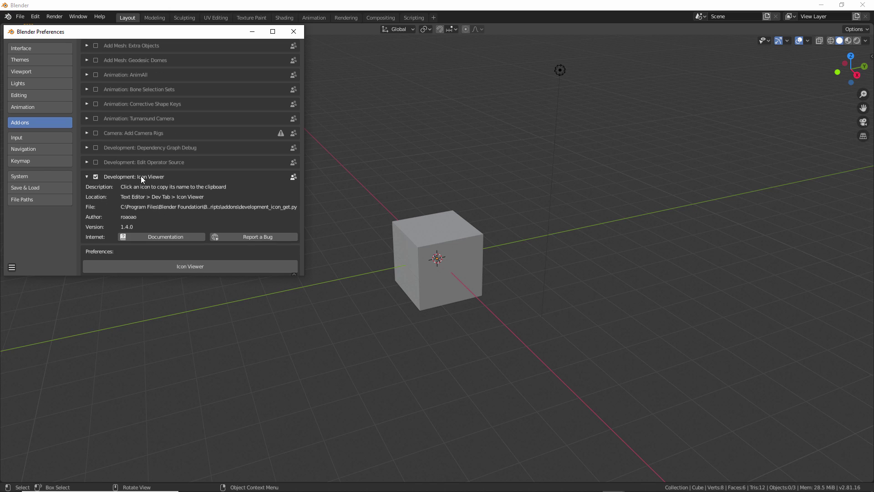
scroll(150, 177, down, 4)
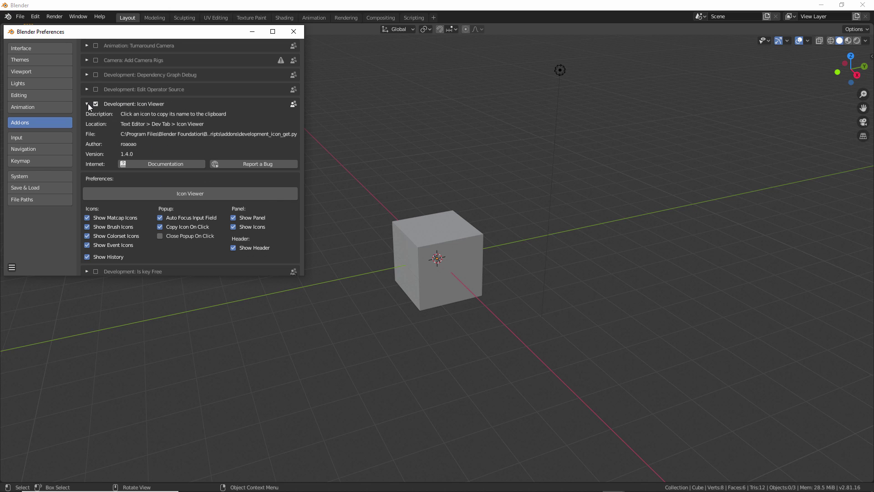
click(87, 104)
click(87, 104)
scroll(187, 170, down, 1)
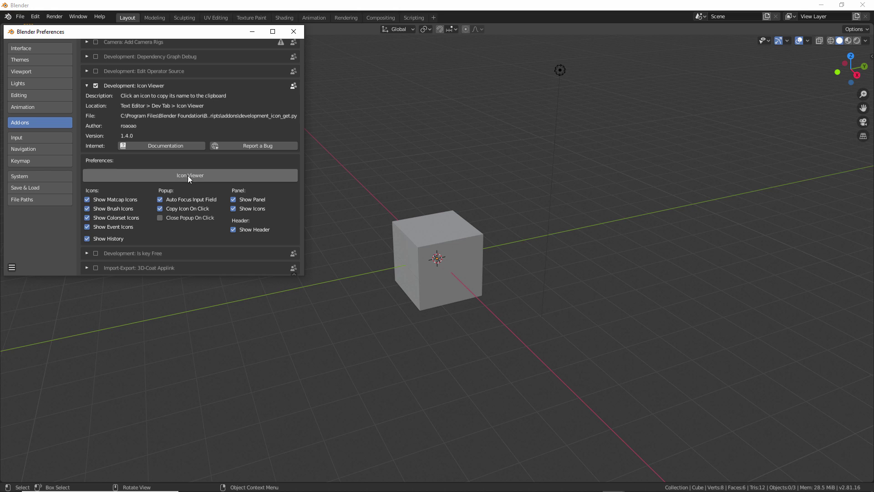
click(190, 174)
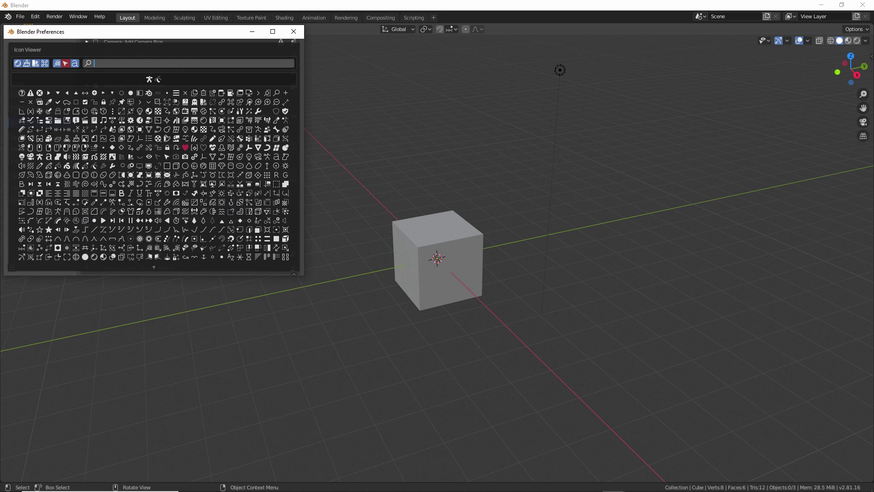
Copy icon names in the browser until PARTICLE_POINT is copied, then close it.
click(84, 130)
scroll(164, 192, down, 2)
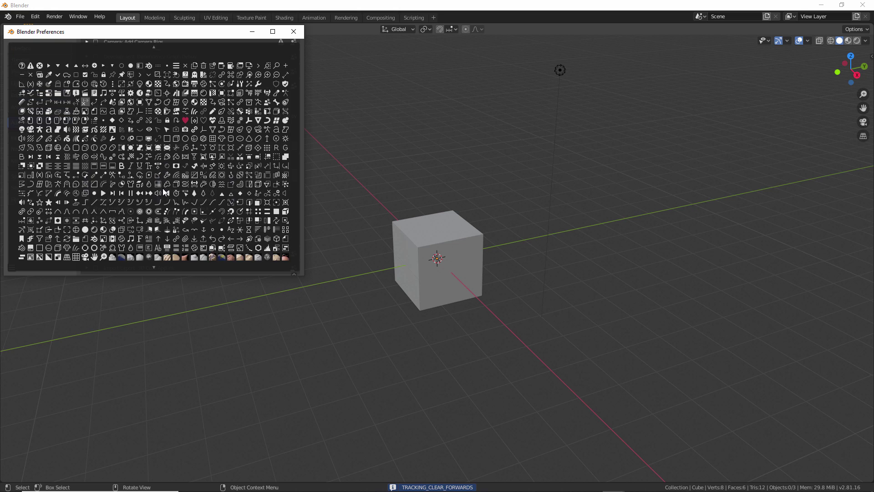
scroll(163, 187, up, 2)
click(148, 137)
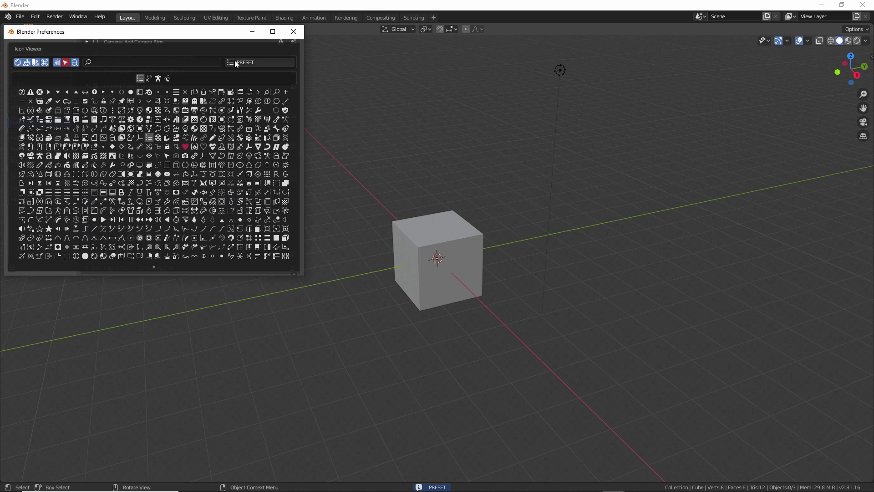
click(252, 61)
click(160, 258)
scroll(151, 266, down, 3)
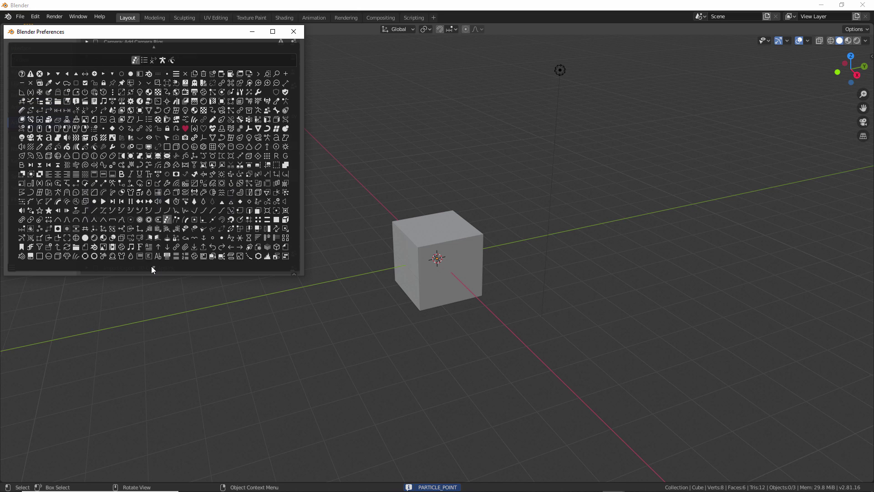
click(153, 265)
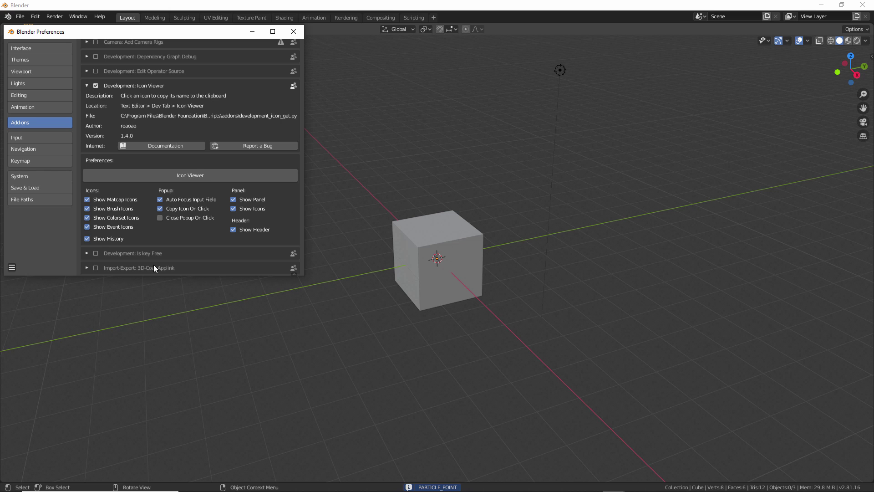
Paste PARTICLE_POINT as the UV item's icon name, then add a separator menu item.
click(87, 86)
scroll(133, 108, up, 10)
scroll(197, 132, up, 15)
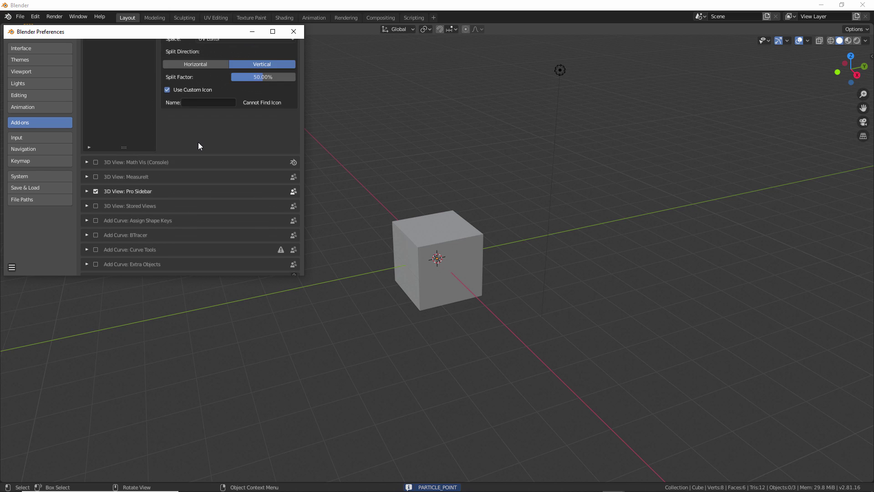
scroll(198, 144, up, 1)
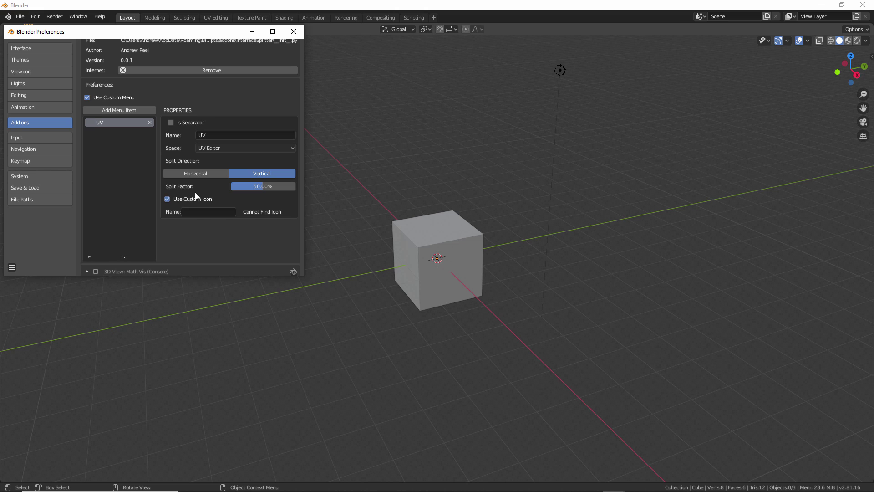
click(198, 213)
text(PARTICLE_POINT)
key(Return)
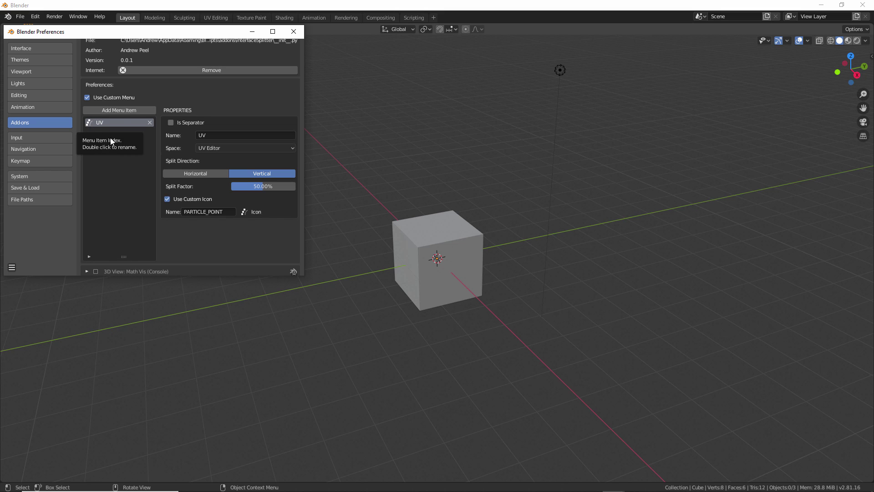
click(122, 111)
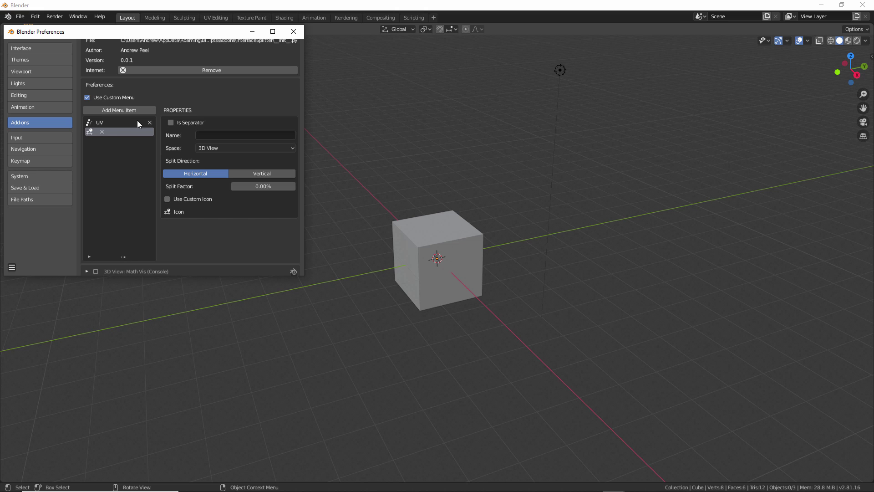
click(171, 122)
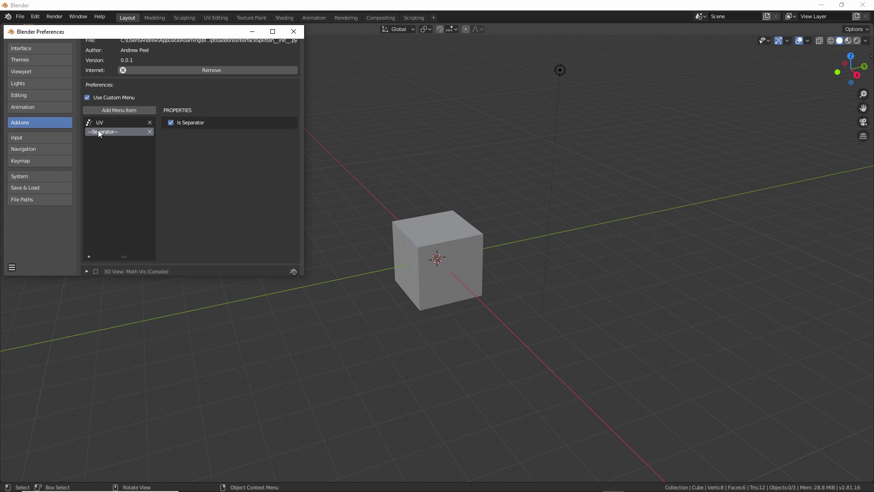
Add a third menu item opening a Shader Editor with split factor 0.5.
click(122, 110)
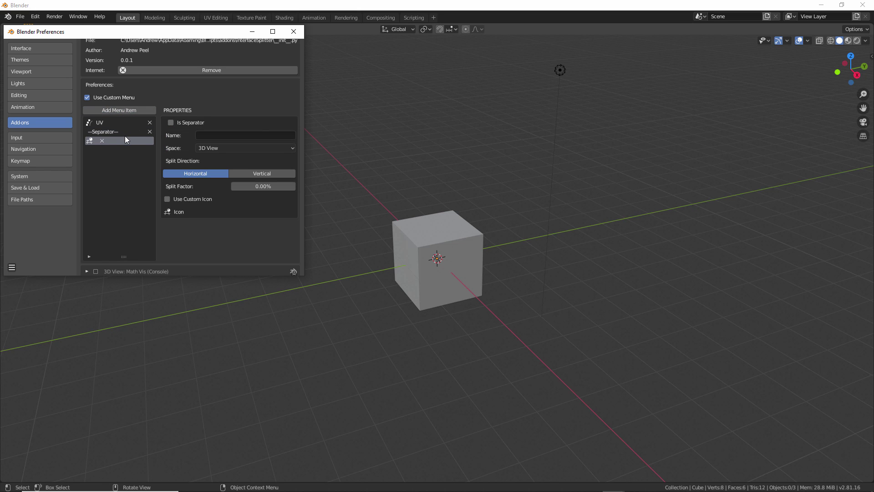
click(218, 149)
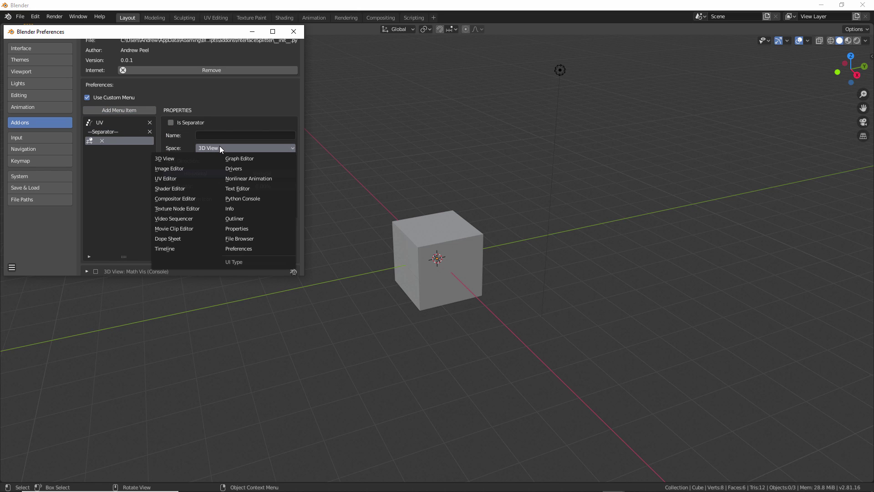
click(184, 188)
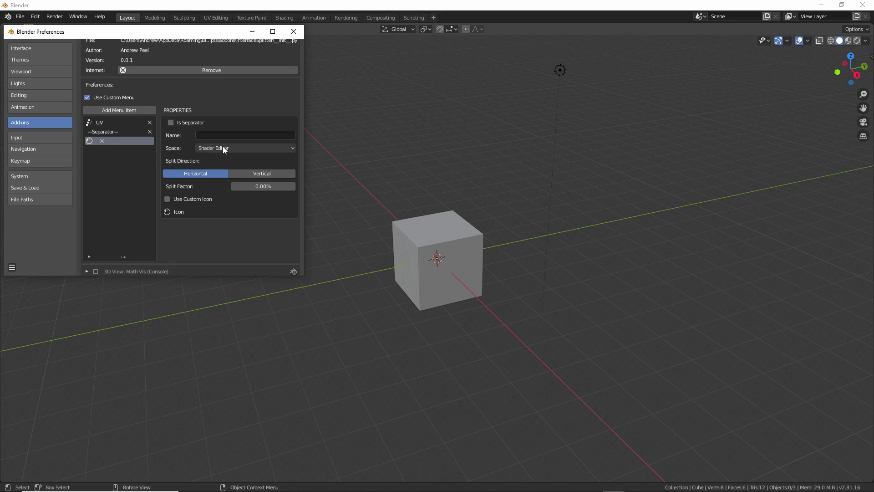
click(276, 186)
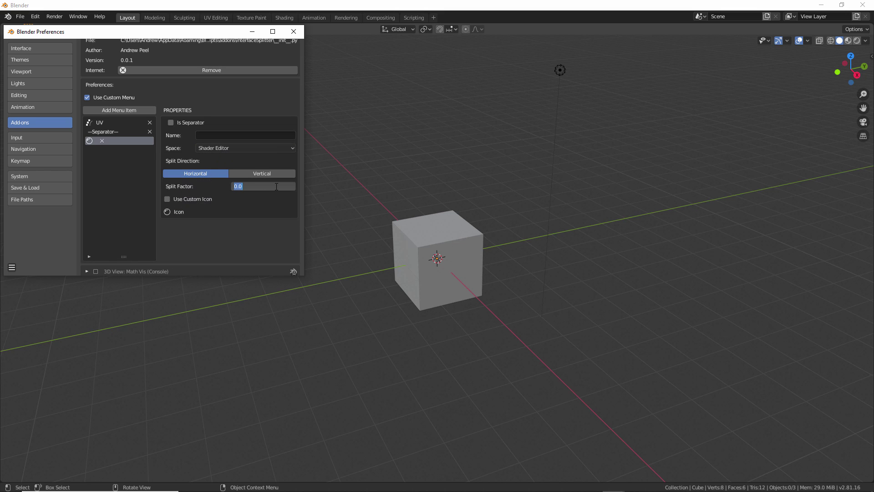
text(0.5)
key(Return)
Name the third item NODES and nudge the Preferences window right and down.
click(215, 135)
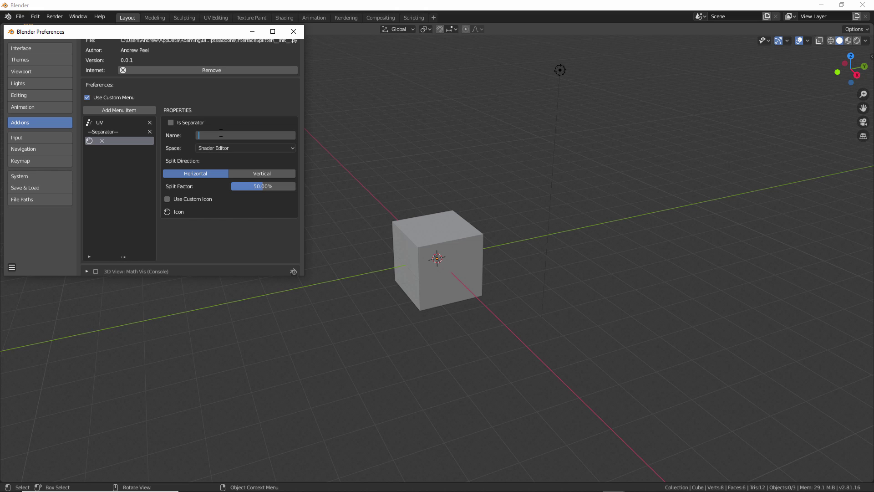
text(NODES)
key(Return)
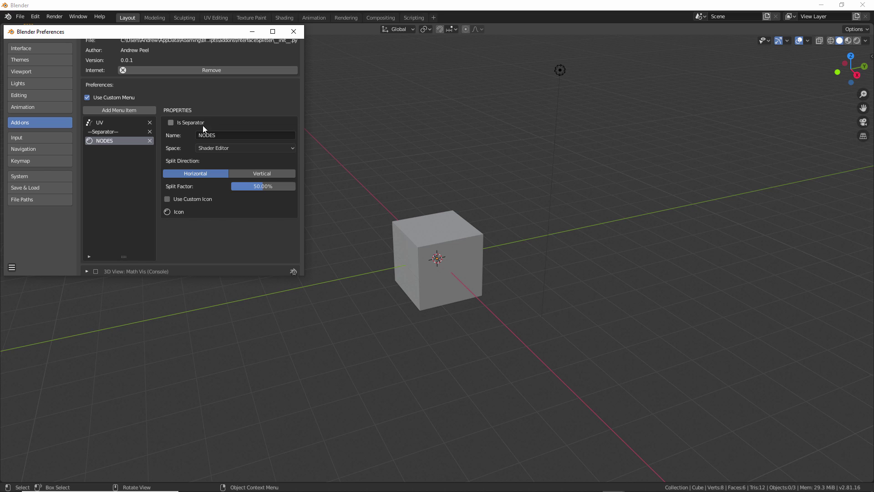
drag(219, 32, 246, 41)
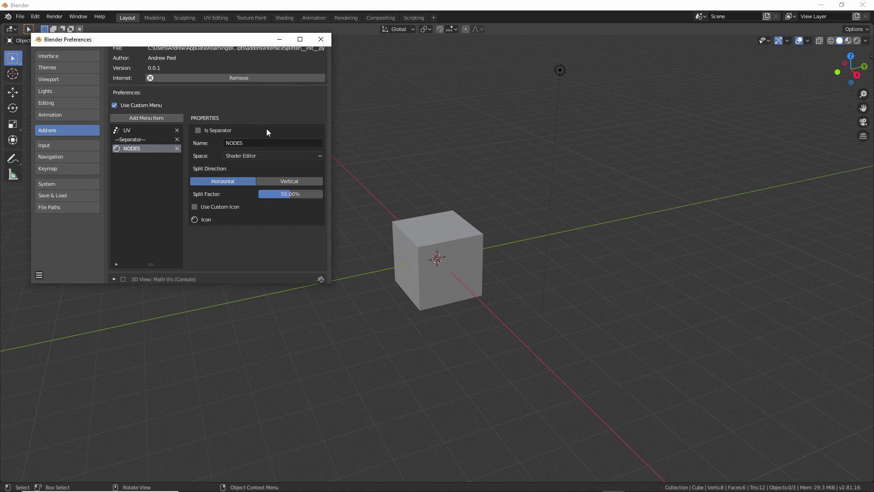
Close Preferences, split off a UV editor via Interface > UV, and join it back.
click(322, 41)
click(151, 42)
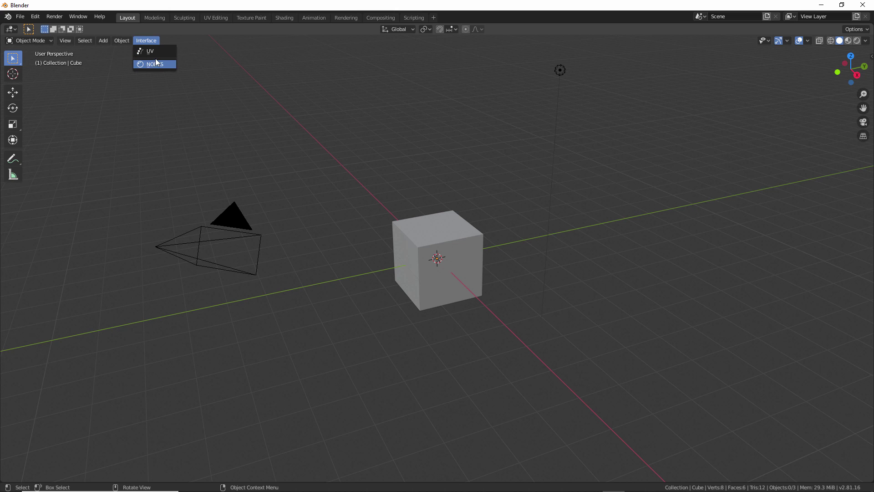
click(158, 54)
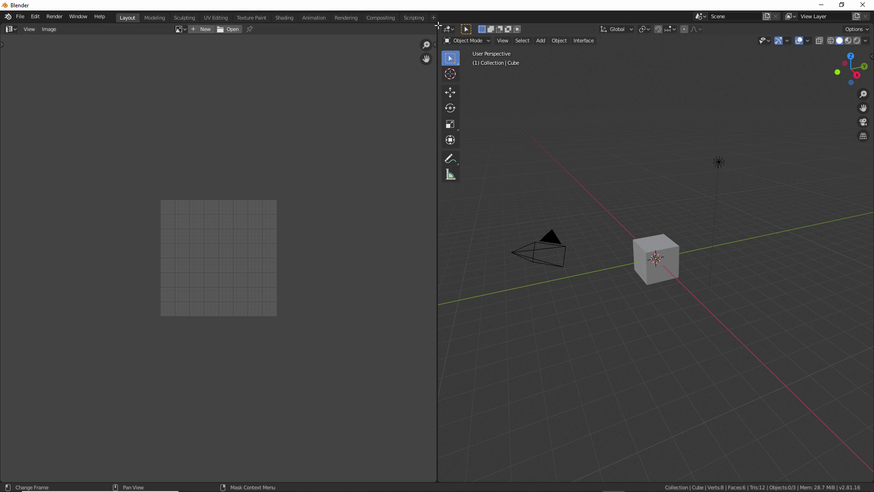
drag(440, 25, 301, 37)
Open a Shader Editor below via Interface > NODES, then join it back.
click(146, 41)
click(149, 62)
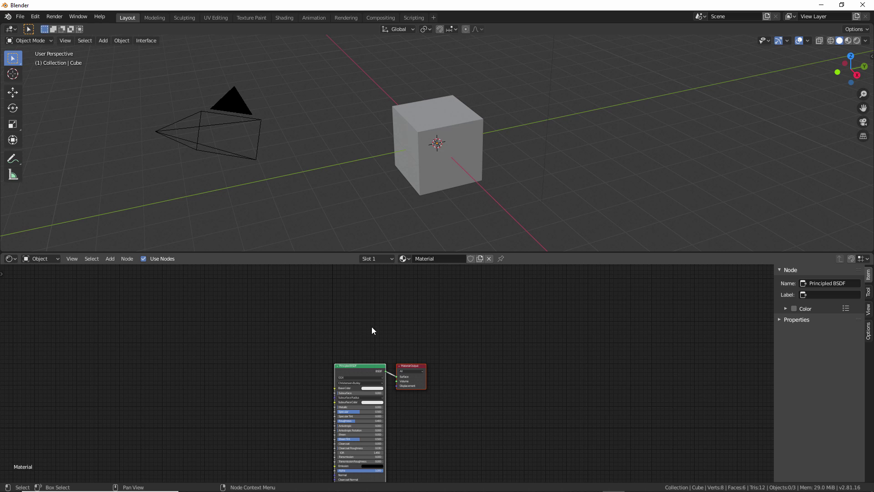
drag(3, 253, 9, 278)
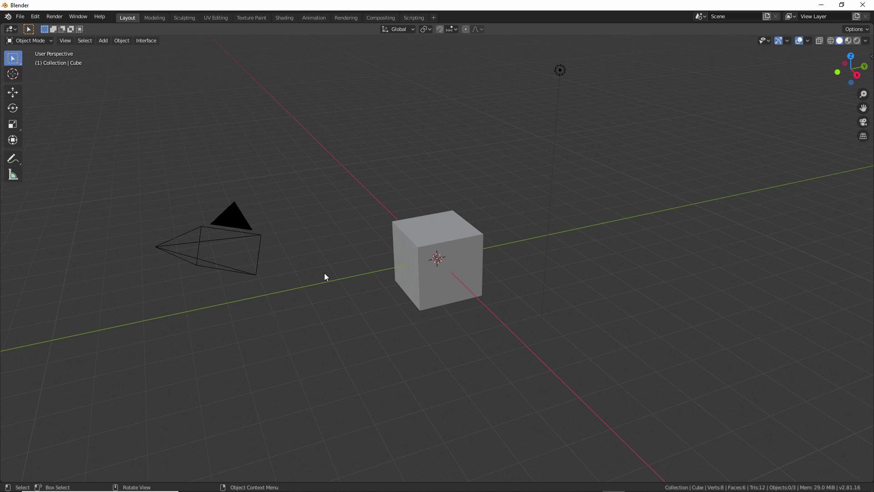